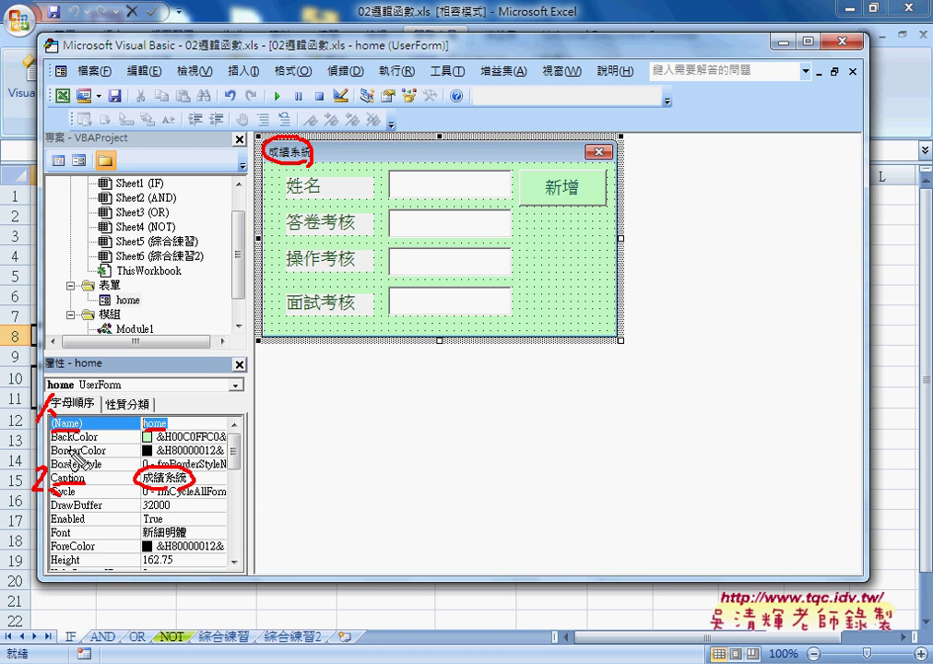
Review the Palette and System colours, keep BackColor &H00C0FFC0 light green, and show the Toolbox.
{"action": "mouse_move", "coordinate": [53, 441]}
{"action": "left_mouse_down"}
{"action": "mouse_move", "coordinate": [230, 433]}
{"action": "mouse_move", "coordinate": [138, 441]}
{"action": "left_mouse_up"}
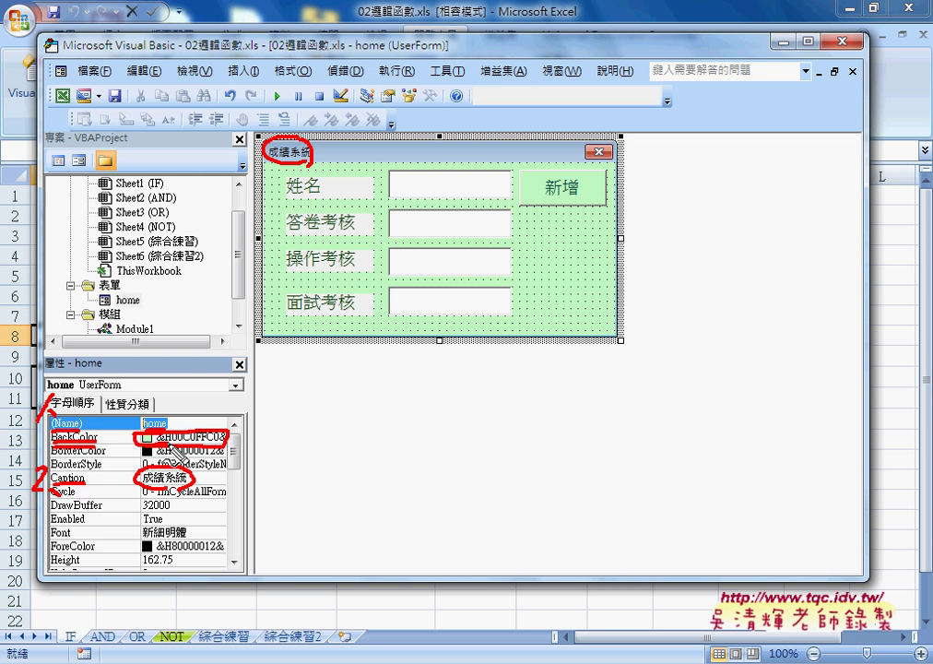
{"action": "key", "text": "Escape"}
{"action": "left_click", "coordinate": [175, 438]}
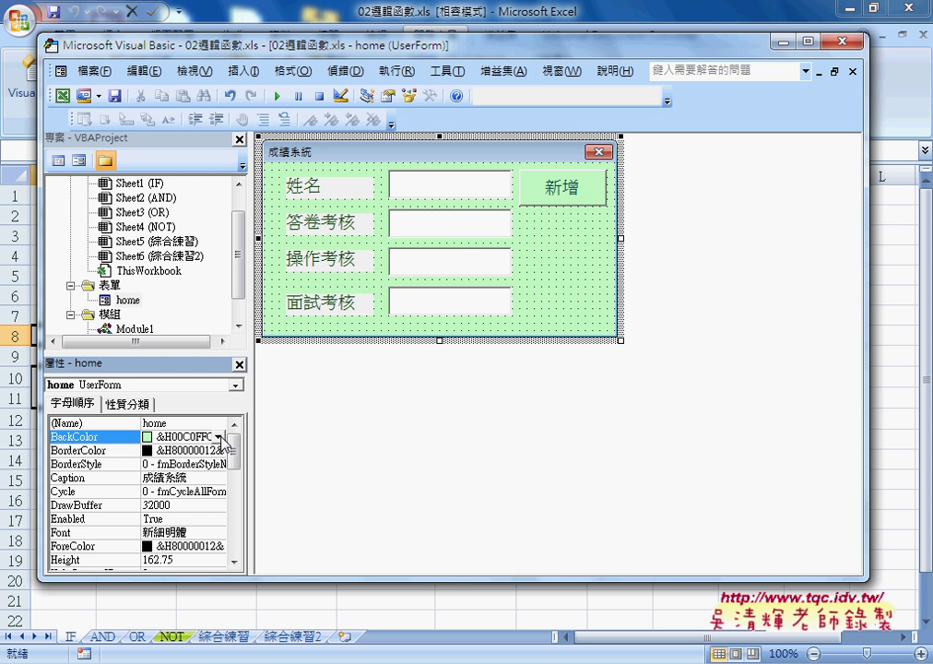
{"action": "left_click", "coordinate": [224, 437]}
{"action": "left_click", "coordinate": [147, 456]}
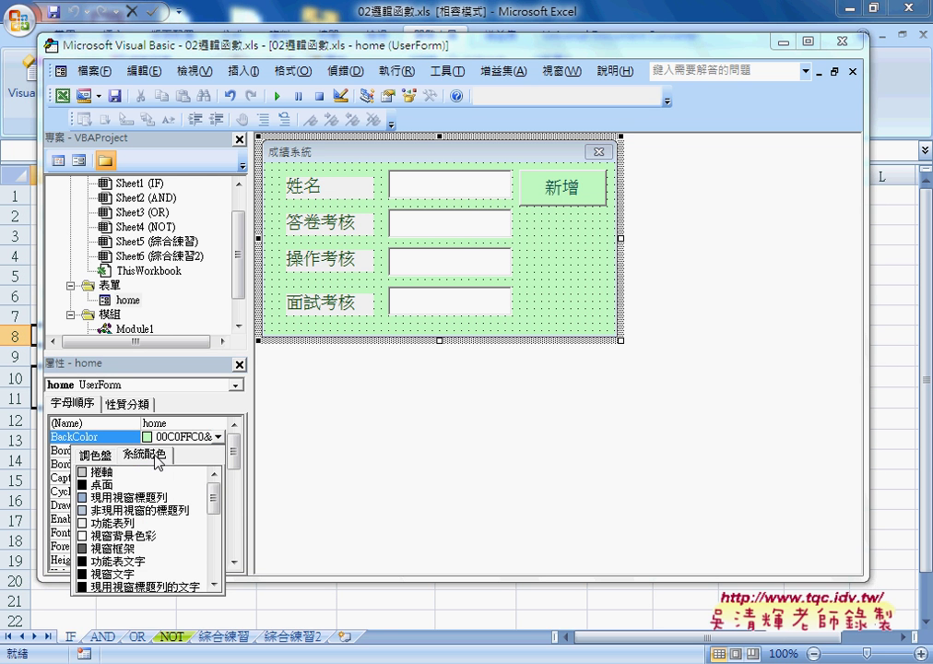
{"action": "left_click", "coordinate": [95, 455]}
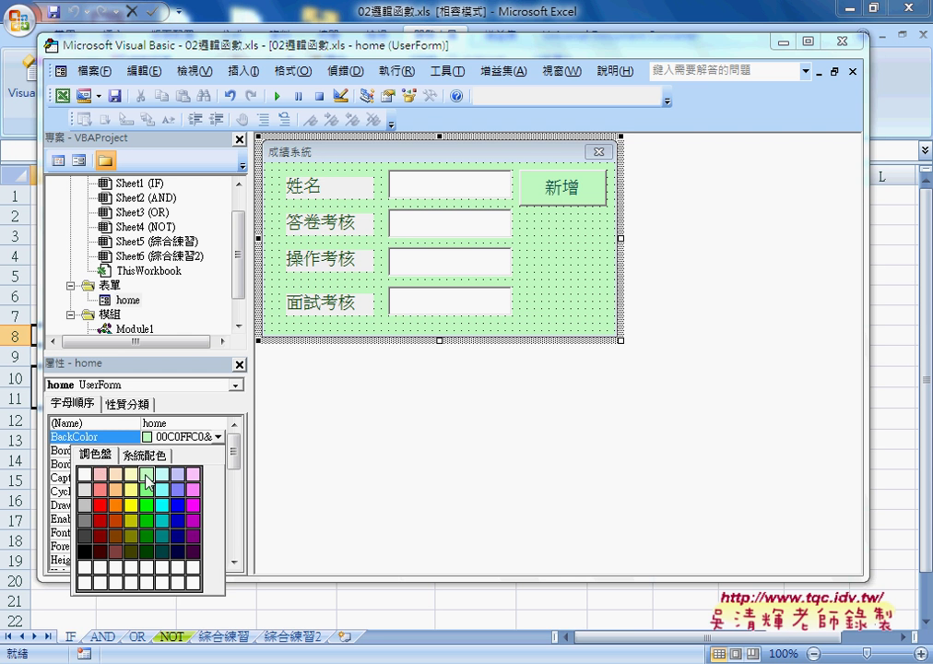
{"action": "left_click", "coordinate": [146, 474]}
{"action": "left_click", "coordinate": [541, 278]}
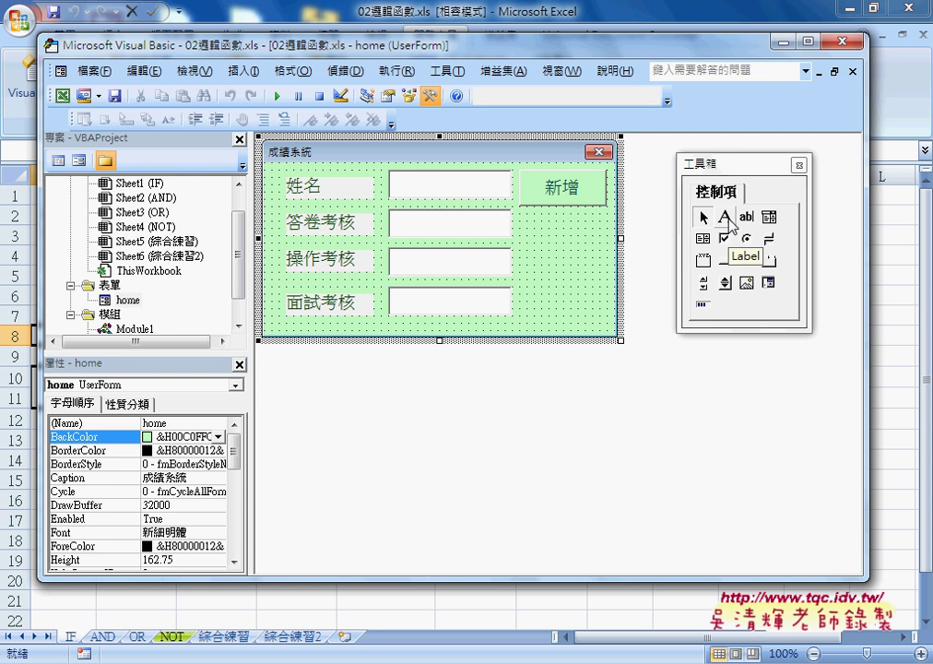
{"action": "left_click", "coordinate": [336, 198]}
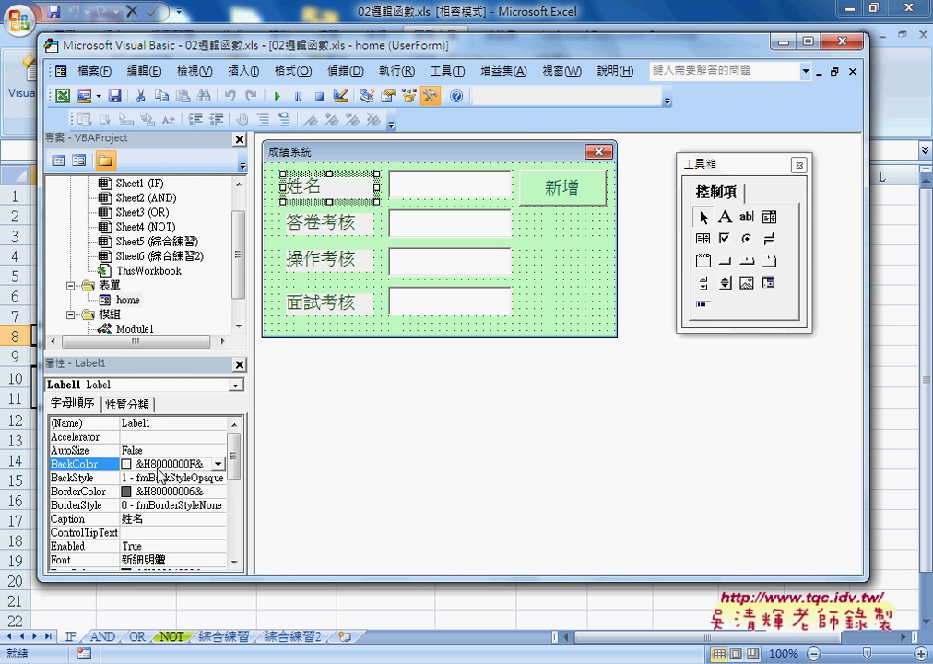
{"action": "left_click", "coordinate": [129, 521]}
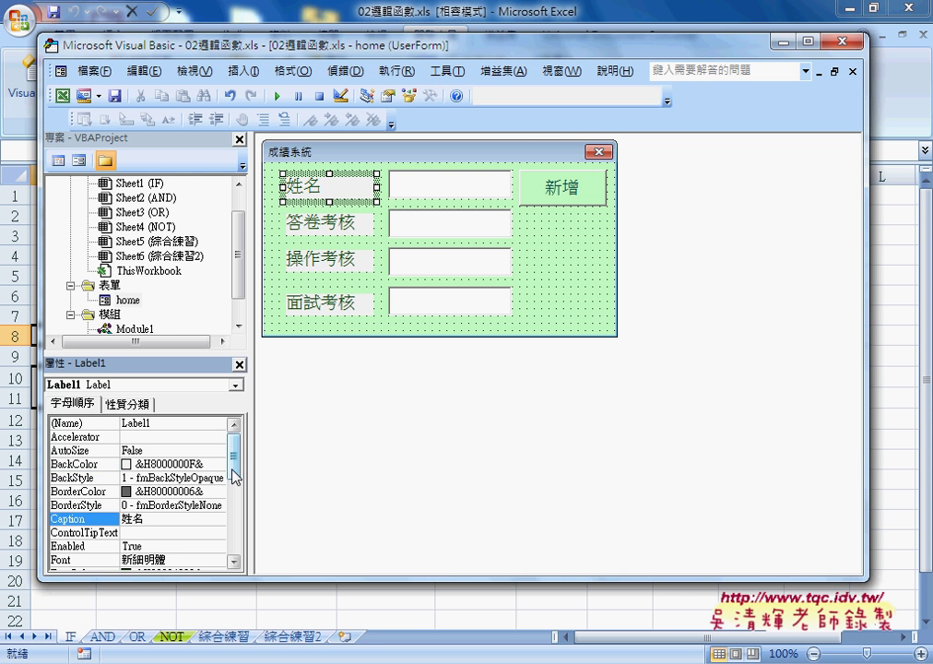
{"action": "left_click_drag", "start_coordinate": [235, 475], "coordinate": [237, 486]}
{"action": "left_click", "coordinate": [85, 519]}
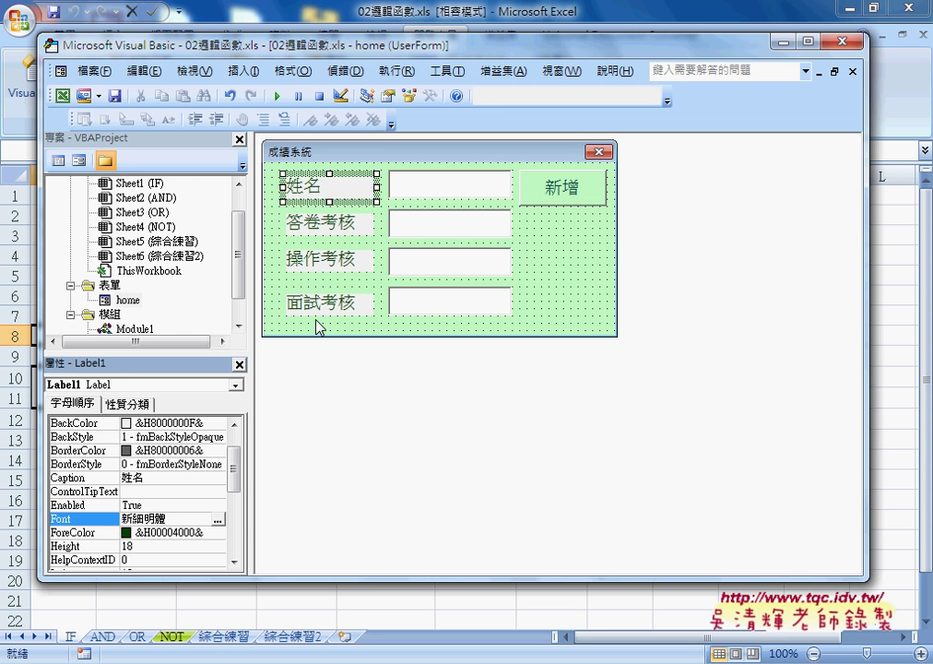
Select the textbox beside 姓名 and highlight its (Name) property value txt01.
{"action": "left_click", "coordinate": [567, 298]}
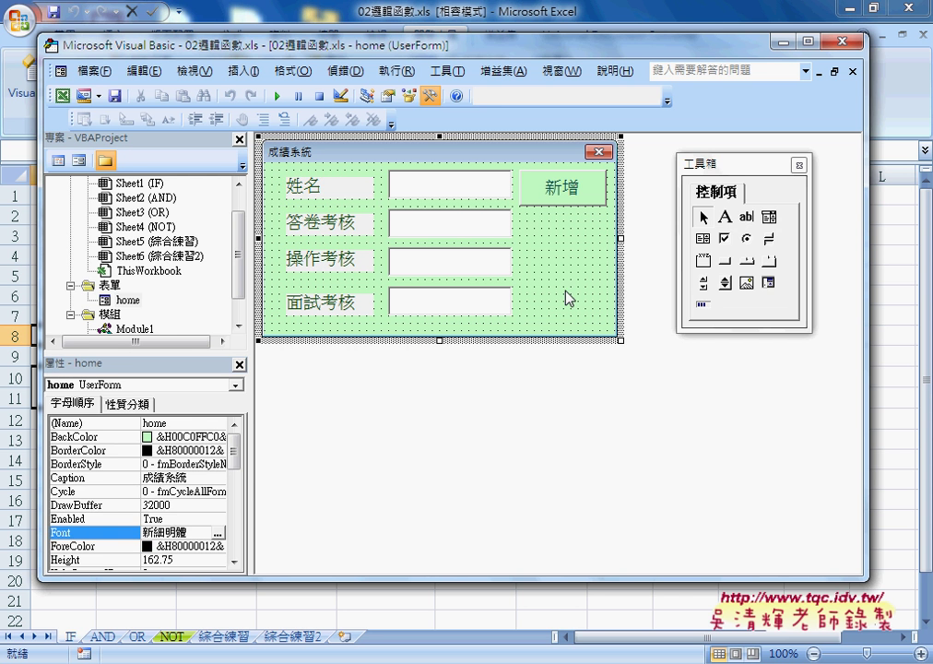
{"action": "left_click", "coordinate": [470, 191]}
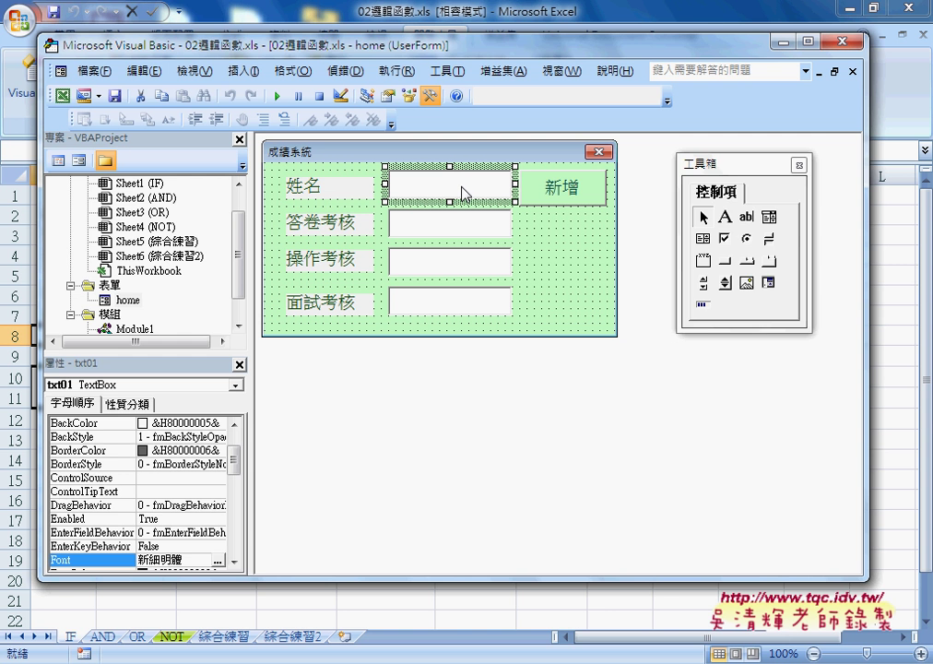
{"action": "left_click_drag", "start_coordinate": [240, 464], "coordinate": [238, 452]}
{"action": "left_click", "coordinate": [173, 423]}
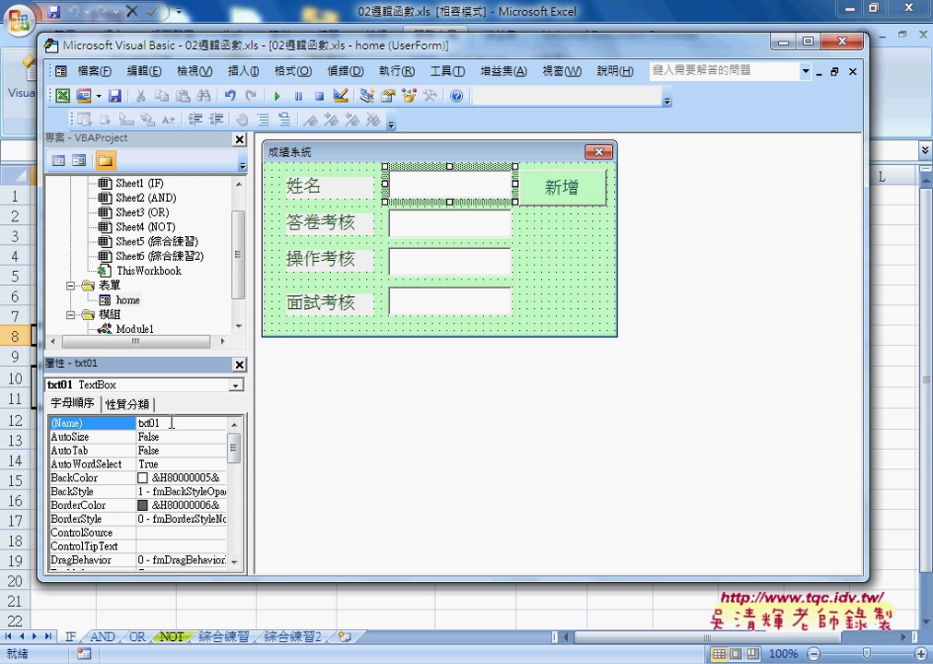
{"action": "double_click", "coordinate": [152, 423]}
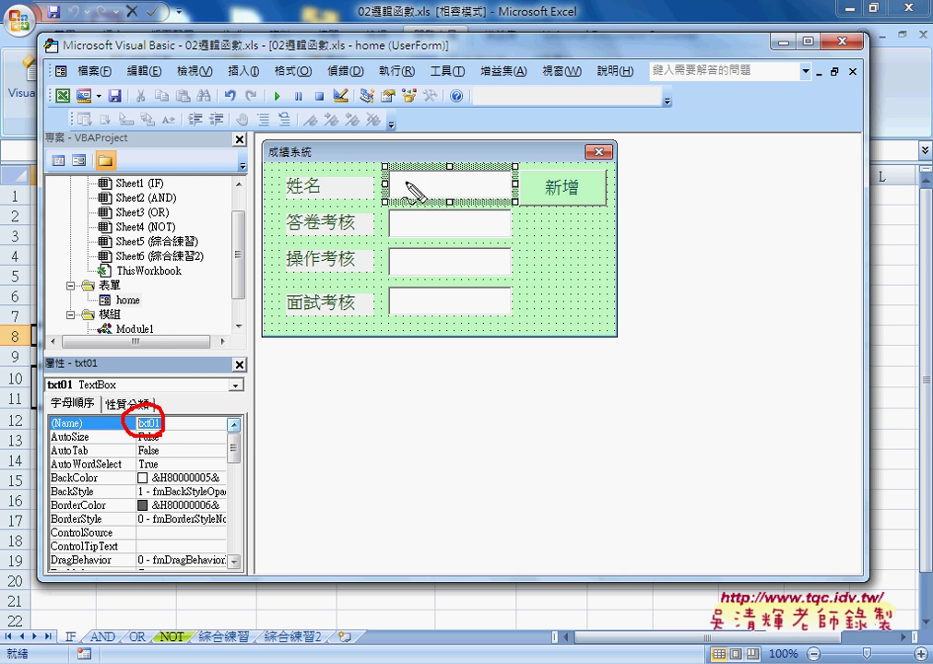
{"action": "mouse_move", "coordinate": [398, 181]}
{"action": "left_mouse_down"}
{"action": "mouse_move", "coordinate": [426, 179]}
{"action": "mouse_move", "coordinate": [429, 195]}
{"action": "mouse_move", "coordinate": [446, 196]}
{"action": "left_mouse_up"}
{"action": "left_click_drag", "start_coordinate": [446, 185], "coordinate": [431, 196]}
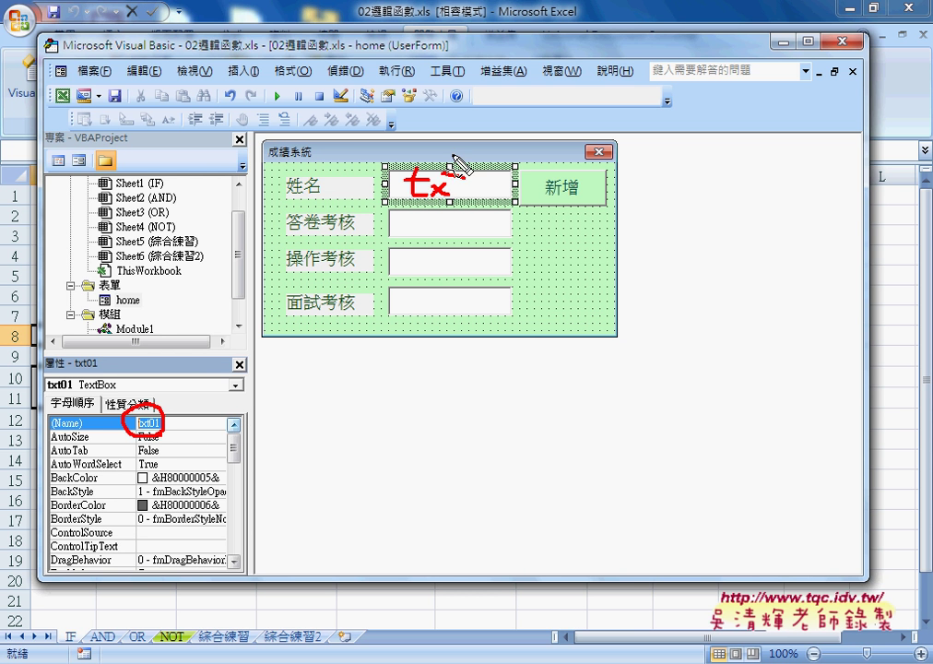
{"action": "left_click_drag", "start_coordinate": [451, 155], "coordinate": [451, 196]}
{"action": "left_click_drag", "start_coordinate": [434, 176], "coordinate": [470, 171]}
{"action": "left_click_drag", "start_coordinate": [46, 428], "coordinate": [93, 424]}
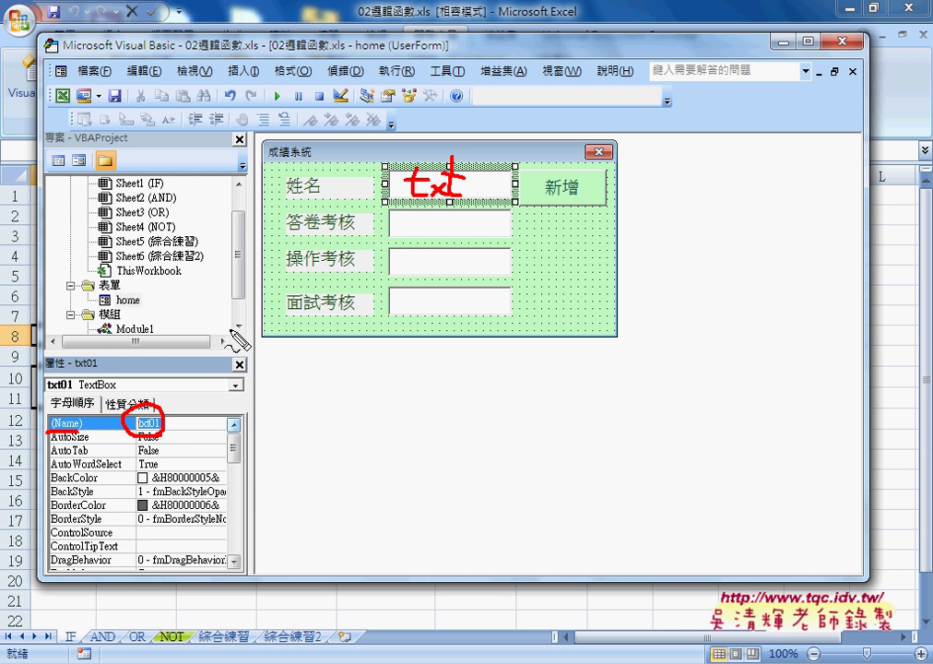
{"action": "mouse_move", "coordinate": [498, 175]}
{"action": "left_mouse_down"}
{"action": "mouse_move", "coordinate": [474, 196]}
{"action": "mouse_move", "coordinate": [469, 183]}
{"action": "mouse_move", "coordinate": [491, 198]}
{"action": "mouse_move", "coordinate": [478, 235]}
{"action": "mouse_move", "coordinate": [505, 233]}
{"action": "mouse_move", "coordinate": [483, 275]}
{"action": "mouse_move", "coordinate": [509, 311]}
{"action": "mouse_move", "coordinate": [495, 330]}
{"action": "left_mouse_up"}
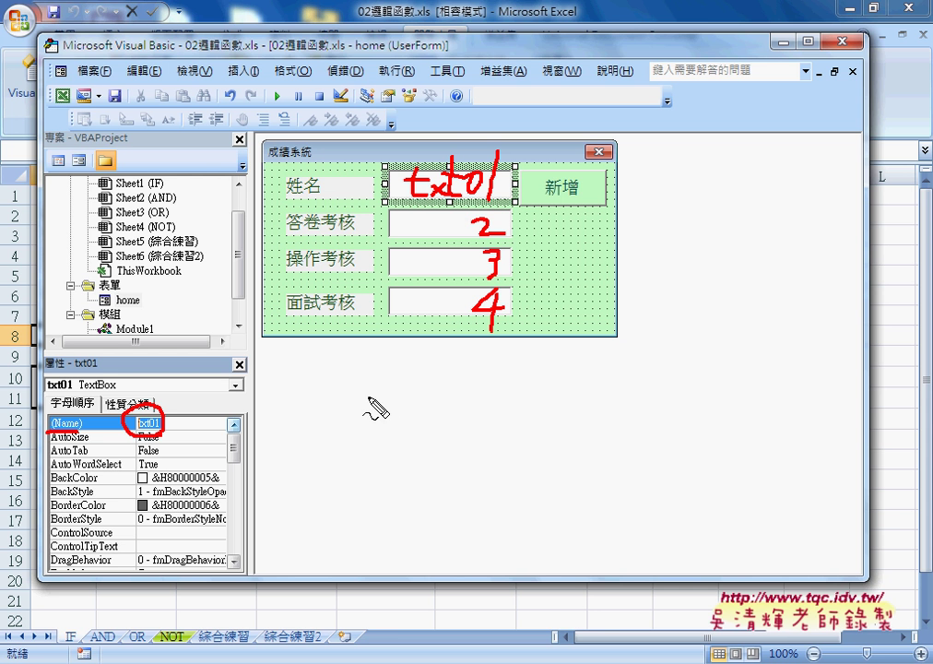
{"action": "left_click_drag", "start_coordinate": [523, 170], "coordinate": [521, 204]}
{"action": "mouse_move", "coordinate": [523, 168]}
{"action": "left_mouse_down"}
{"action": "mouse_move", "coordinate": [606, 176]}
{"action": "mouse_move", "coordinate": [606, 205]}
{"action": "left_mouse_up"}
{"action": "left_click_drag", "start_coordinate": [530, 205], "coordinate": [600, 204]}
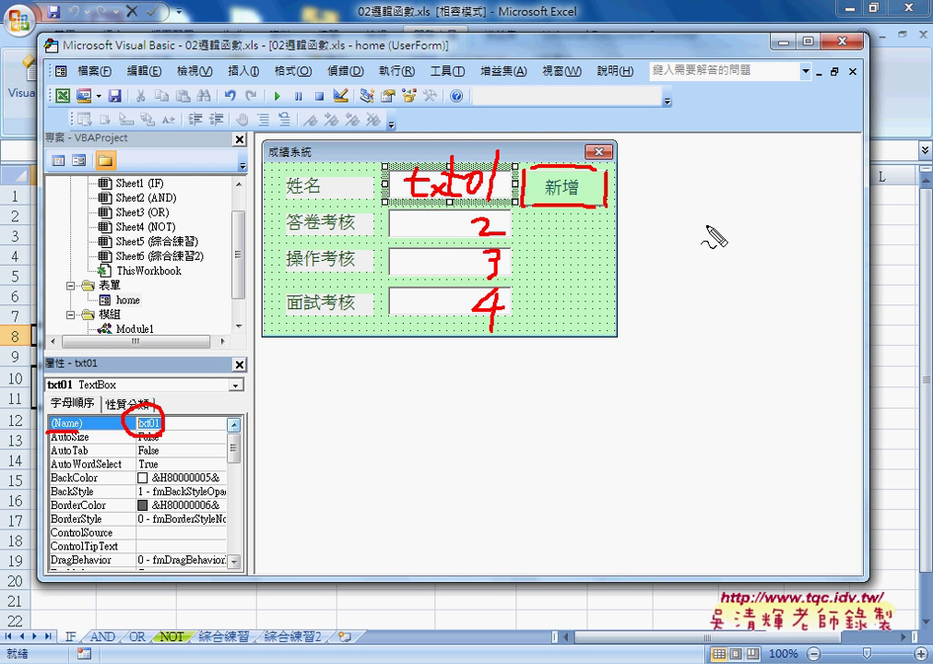
{"action": "left_click_drag", "start_coordinate": [619, 176], "coordinate": [622, 203]}
{"action": "left_click_drag", "start_coordinate": [708, 224], "coordinate": [610, 191]}
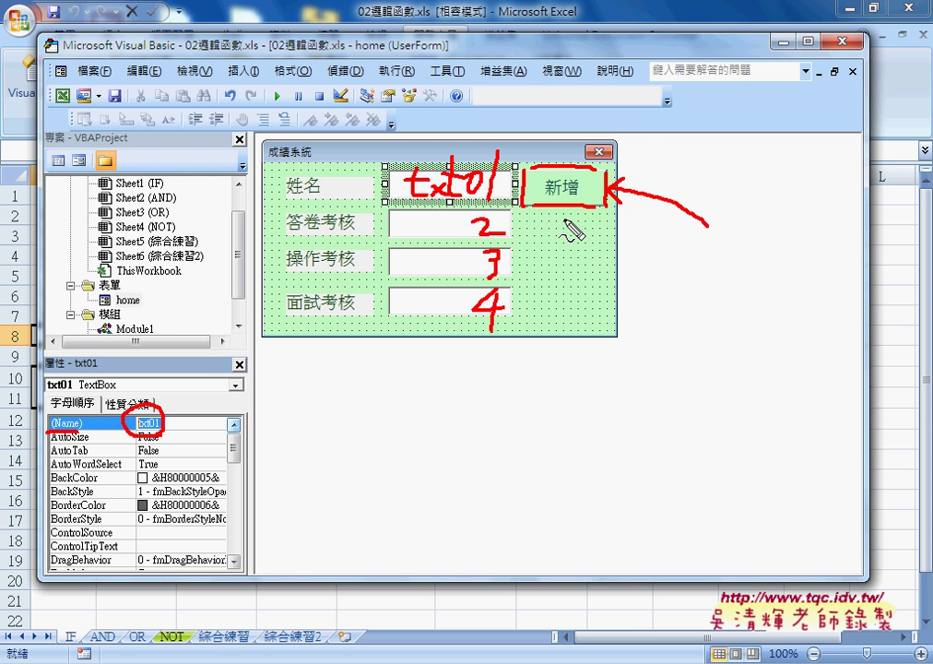